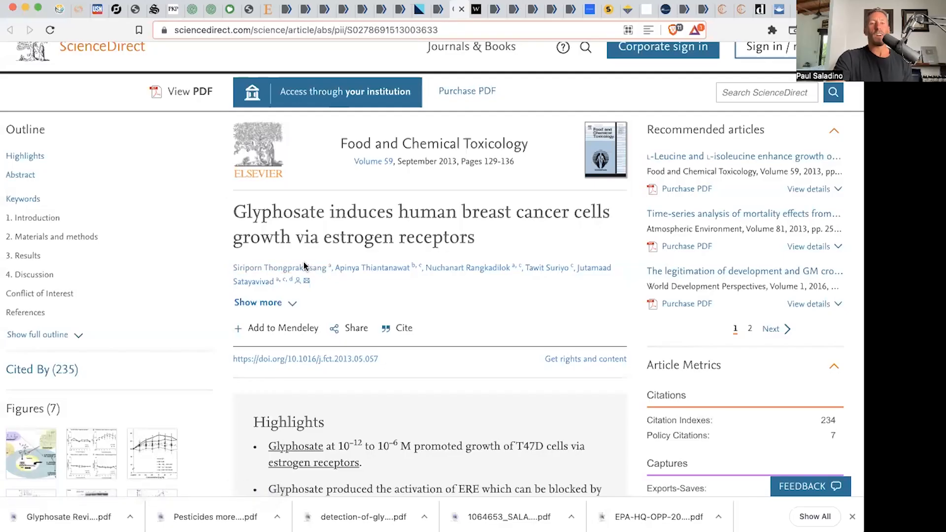
{"action": "scroll", "coordinate": [240, 294], "scroll_direction": "down", "scroll_amount": 1}
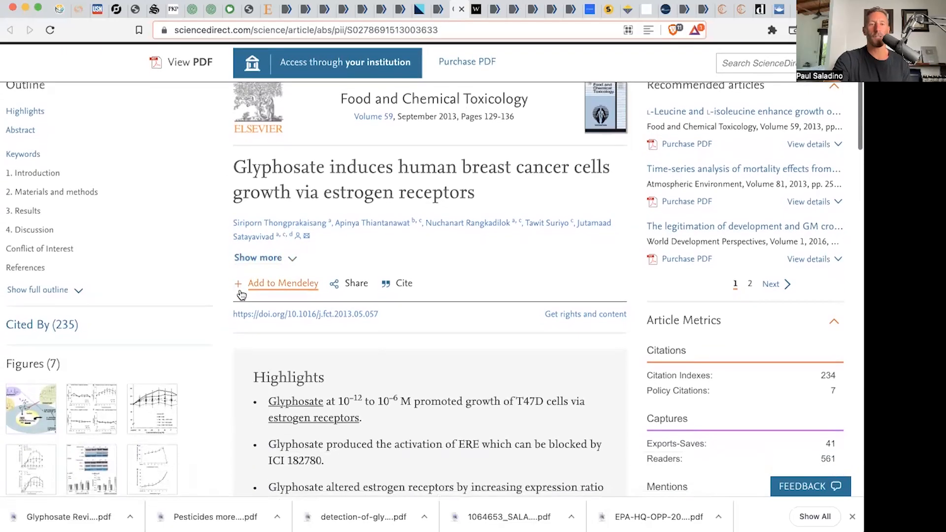
{"action": "scroll", "coordinate": [240, 293], "scroll_direction": "up", "scroll_amount": 1}
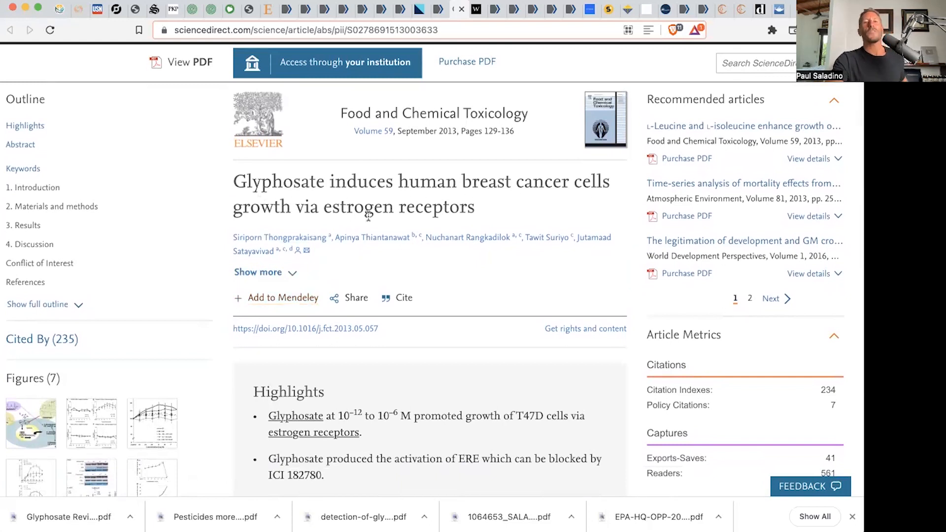
{"action": "scroll", "coordinate": [454, 213], "scroll_direction": "down", "scroll_amount": 4}
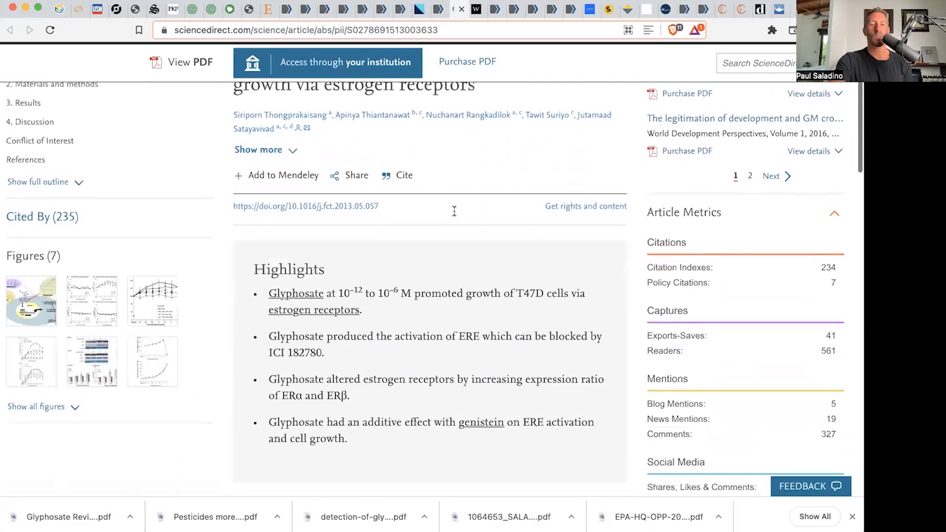
{"action": "scroll", "coordinate": [454, 212], "scroll_direction": "down", "scroll_amount": 2}
{"action": "scroll", "coordinate": [454, 210], "scroll_direction": "down", "scroll_amount": 1}
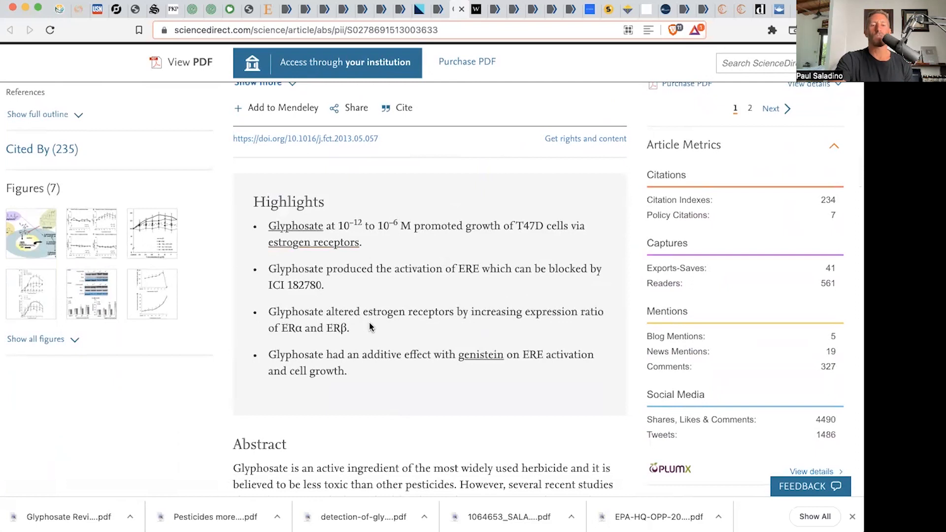
{"action": "scroll", "coordinate": [383, 318], "scroll_direction": "down", "scroll_amount": 1}
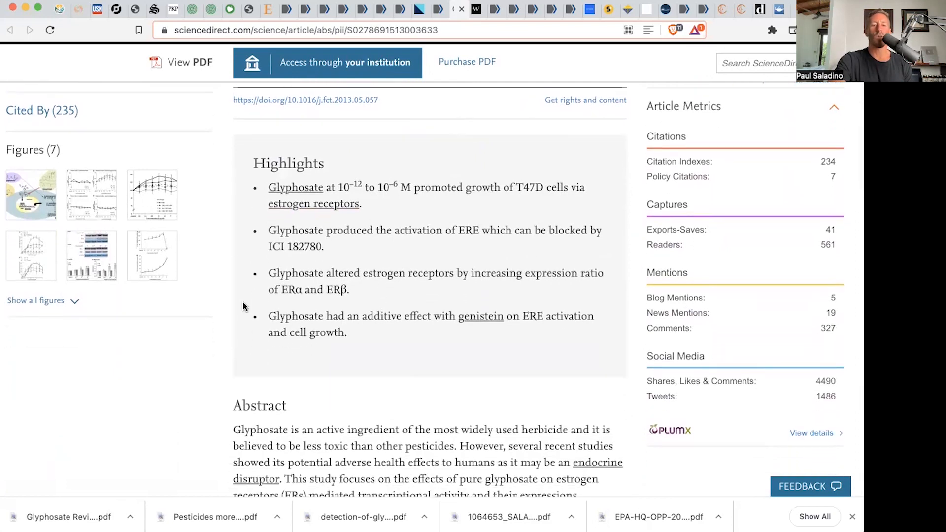
{"action": "scroll", "coordinate": [400, 321], "scroll_direction": "down", "scroll_amount": 1}
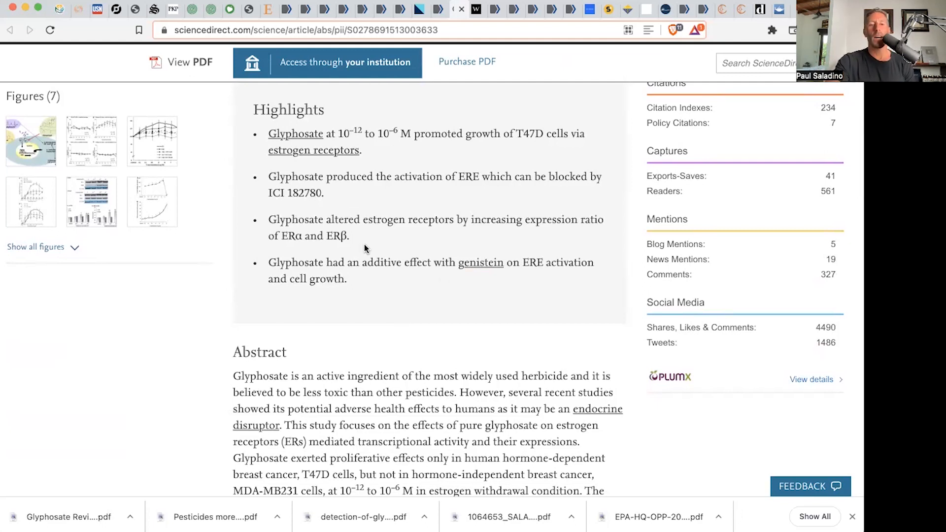
{"action": "scroll", "coordinate": [365, 244], "scroll_direction": "down", "scroll_amount": 2}
{"action": "scroll", "coordinate": [365, 249], "scroll_direction": "down", "scroll_amount": 1}
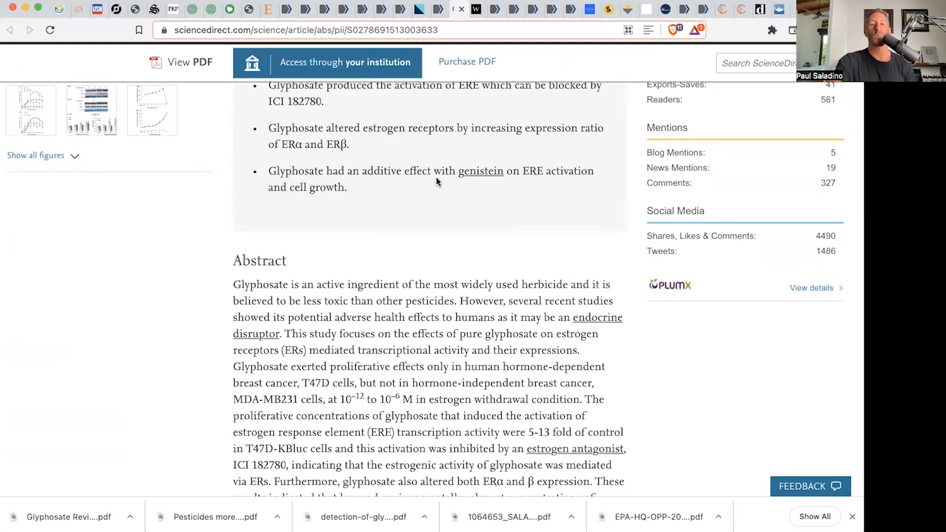
{"action": "scroll", "coordinate": [348, 368], "scroll_direction": "down", "scroll_amount": 1}
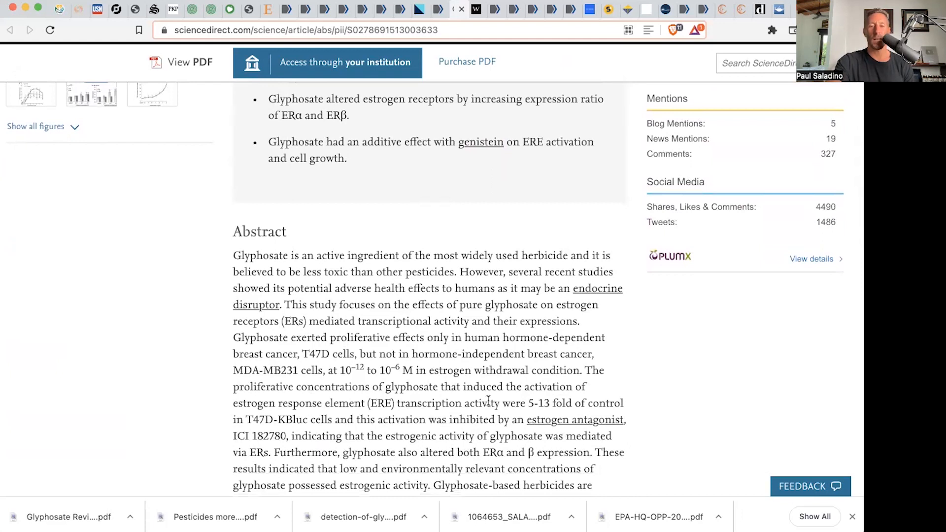
{"action": "scroll", "coordinate": [444, 333], "scroll_direction": "up", "scroll_amount": 3}
{"action": "scroll", "coordinate": [407, 249], "scroll_direction": "up", "scroll_amount": 5}
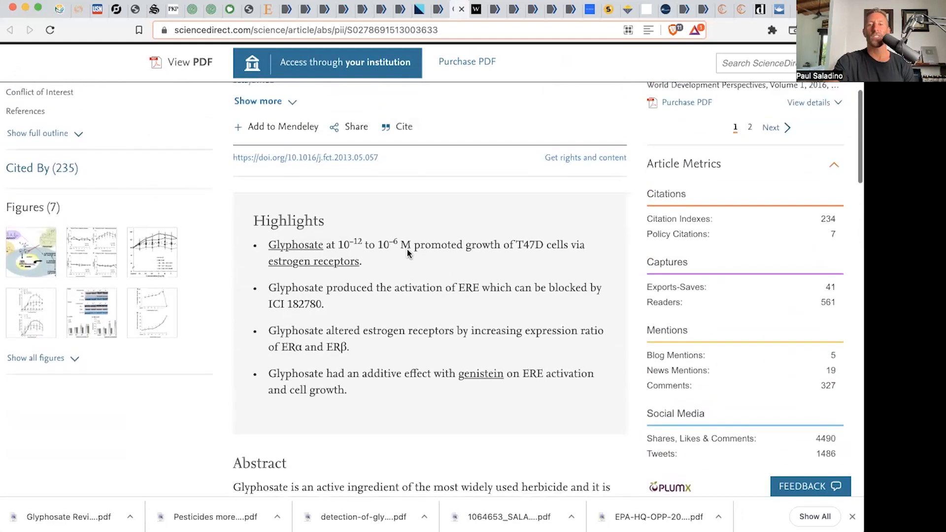
{"action": "scroll", "coordinate": [407, 250], "scroll_direction": "up", "scroll_amount": 3}
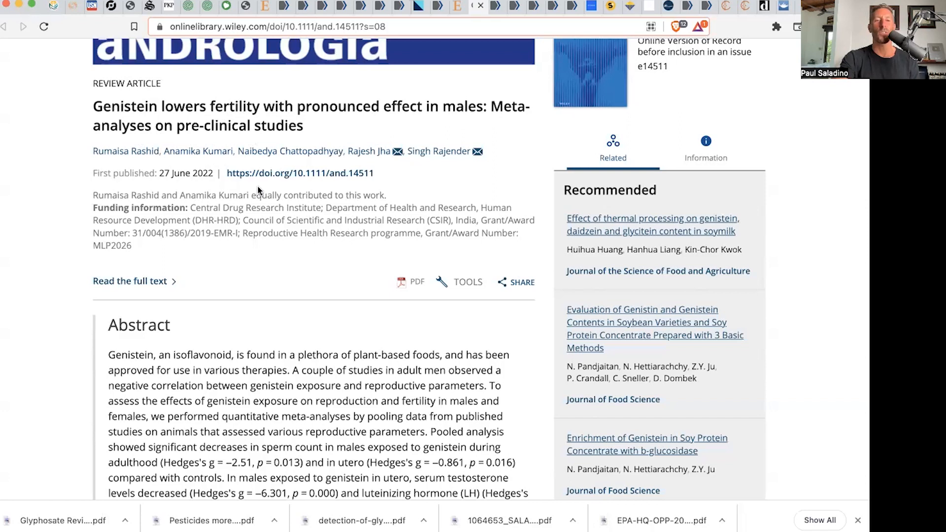
{"action": "scroll", "coordinate": [300, 274], "scroll_direction": "down", "scroll_amount": 4}
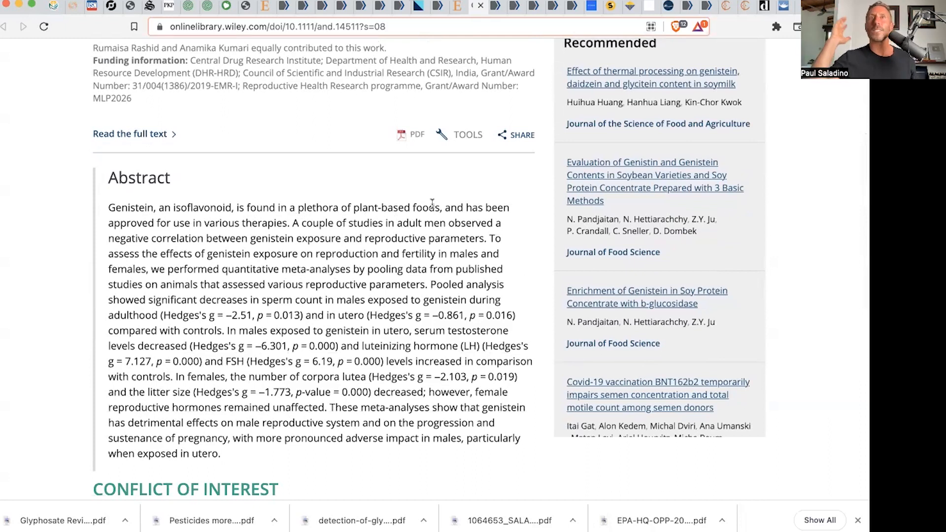
{"action": "scroll", "coordinate": [432, 202], "scroll_direction": "down", "scroll_amount": 2}
{"action": "scroll", "coordinate": [432, 201], "scroll_direction": "down", "scroll_amount": 1}
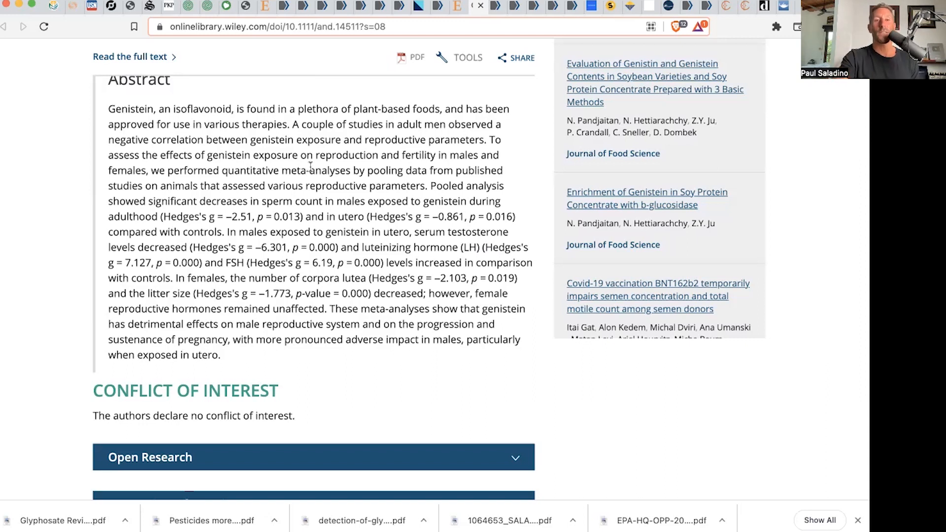
{"action": "scroll", "coordinate": [290, 229], "scroll_direction": "up", "scroll_amount": 8}
{"action": "scroll", "coordinate": [303, 208], "scroll_direction": "up", "scroll_amount": 3}
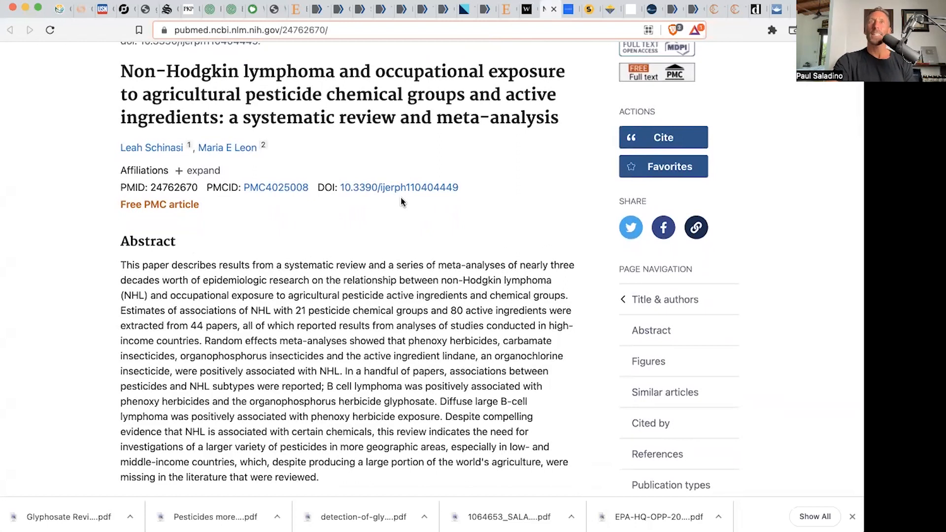
{"action": "scroll", "coordinate": [402, 198], "scroll_direction": "down", "scroll_amount": 3}
{"action": "scroll", "coordinate": [400, 198], "scroll_direction": "down", "scroll_amount": 1}
{"action": "scroll", "coordinate": [401, 198], "scroll_direction": "up", "scroll_amount": 3}
{"action": "scroll", "coordinate": [402, 197], "scroll_direction": "up", "scroll_amount": 2}
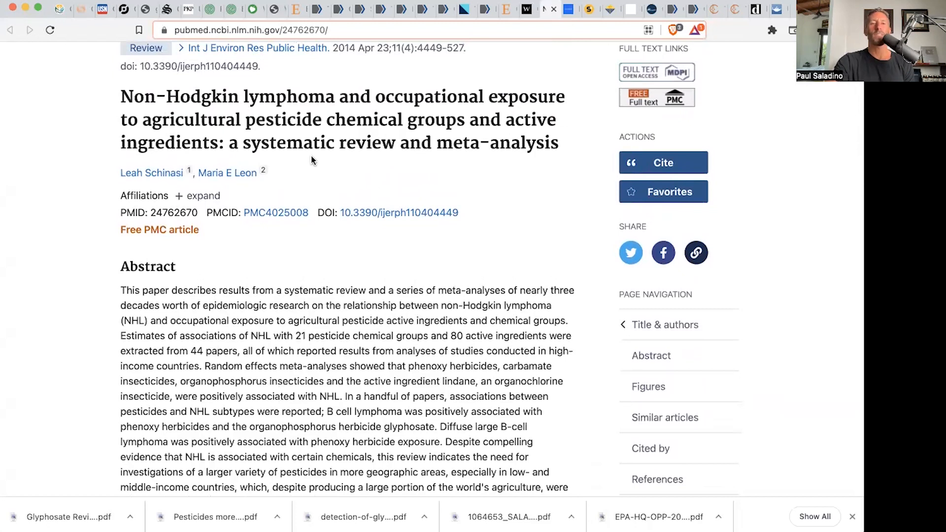
{"action": "scroll", "coordinate": [312, 160], "scroll_direction": "down", "scroll_amount": 3}
{"action": "scroll", "coordinate": [312, 161], "scroll_direction": "down", "scroll_amount": 2}
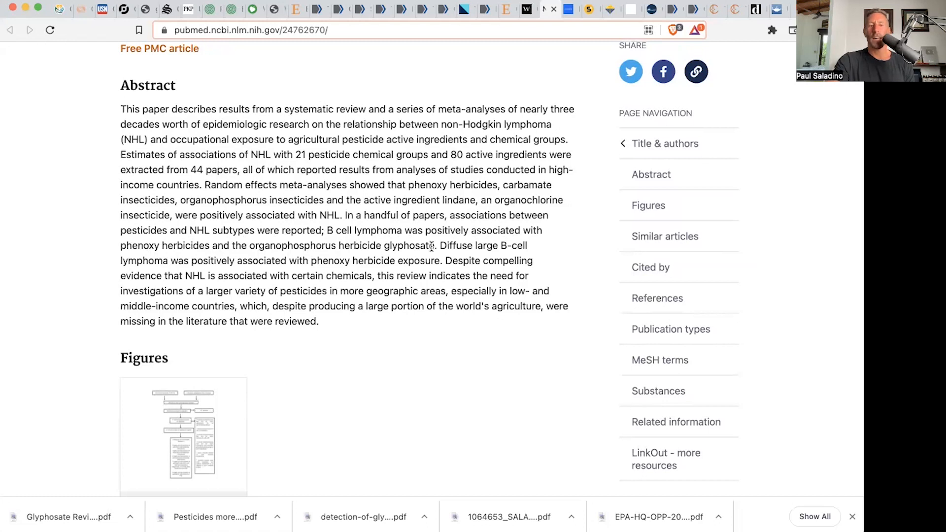
{"action": "scroll", "coordinate": [432, 245], "scroll_direction": "up", "scroll_amount": 5}
{"action": "scroll", "coordinate": [433, 246], "scroll_direction": "up", "scroll_amount": 3}
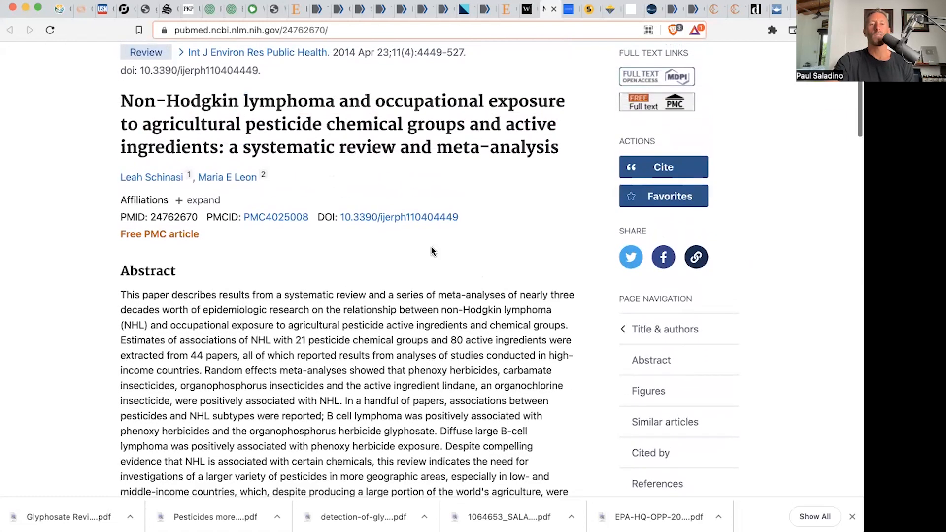
{"action": "scroll", "coordinate": [431, 247], "scroll_direction": "up", "scroll_amount": 3}
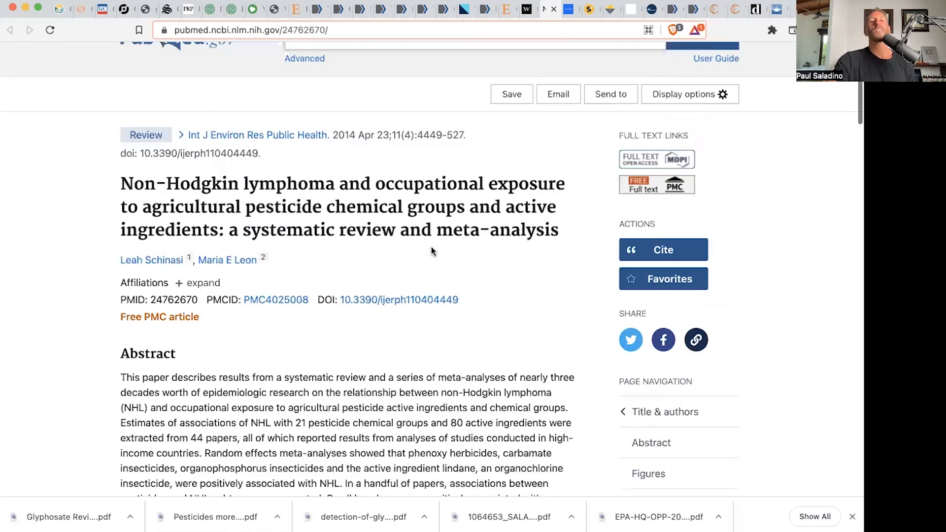